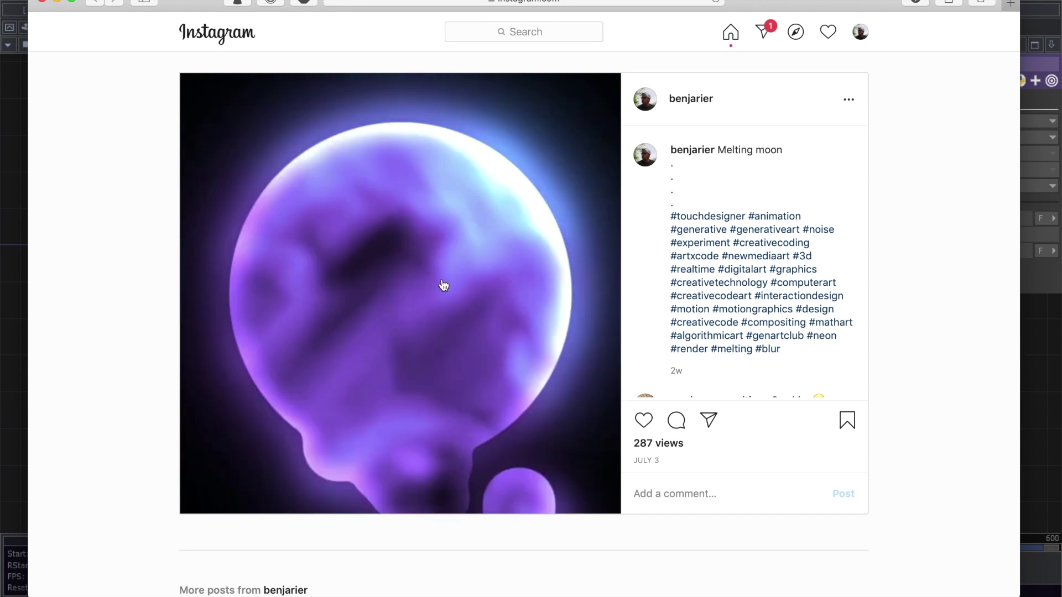
Step: Leave the Melting moon Instagram post in Safari using the macOS app switcher
key(super+Tab)
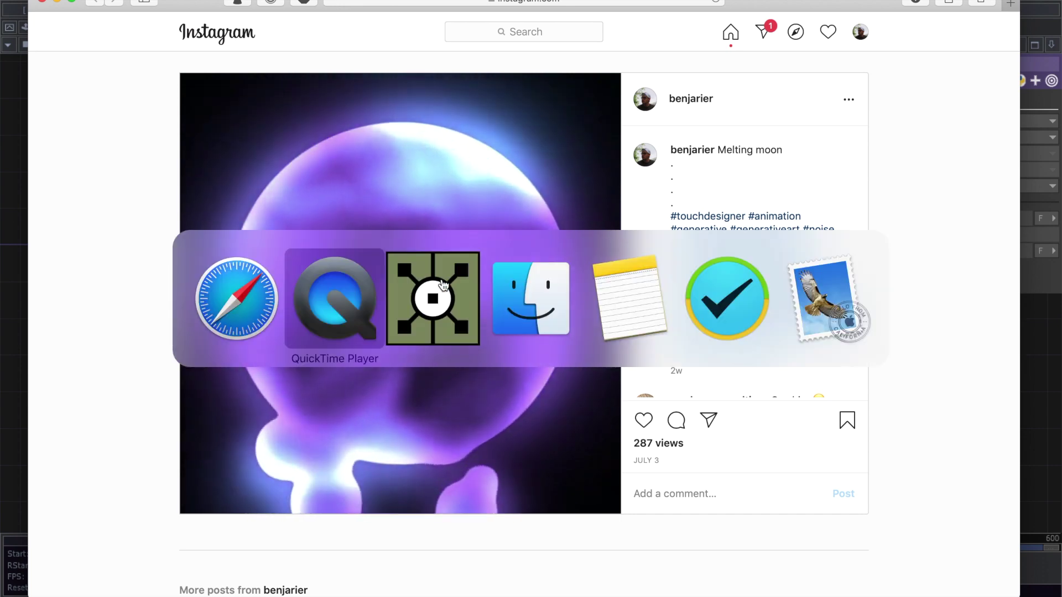
Step: Bring TouchDesigner forward and zoom the network in on multiply1 to add an operator after it
click(442, 285)
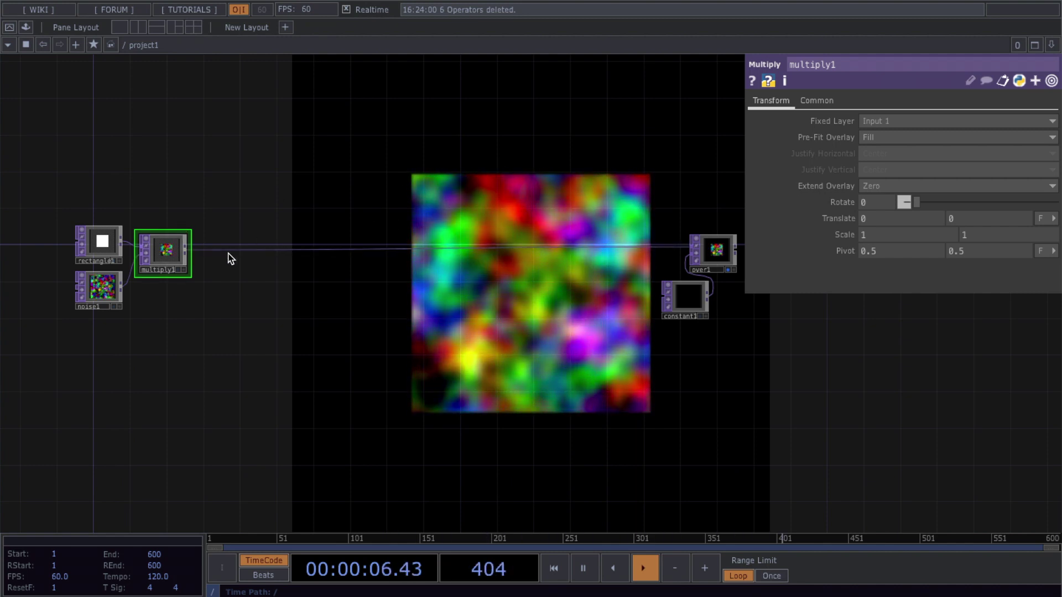
scroll(231, 259, up, 3)
scroll(142, 244, up, 1)
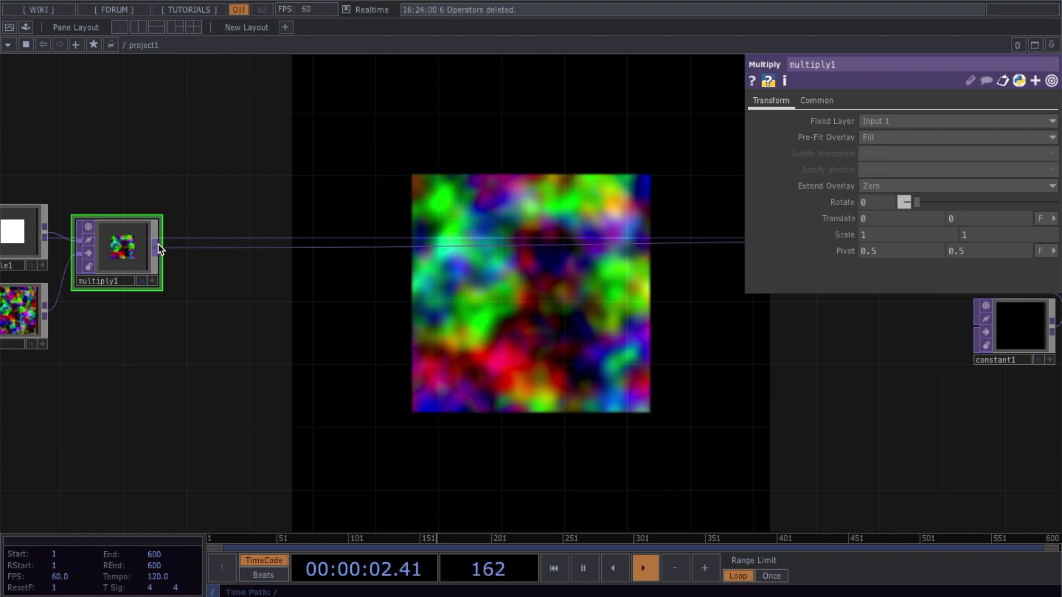
right_click(159, 248)
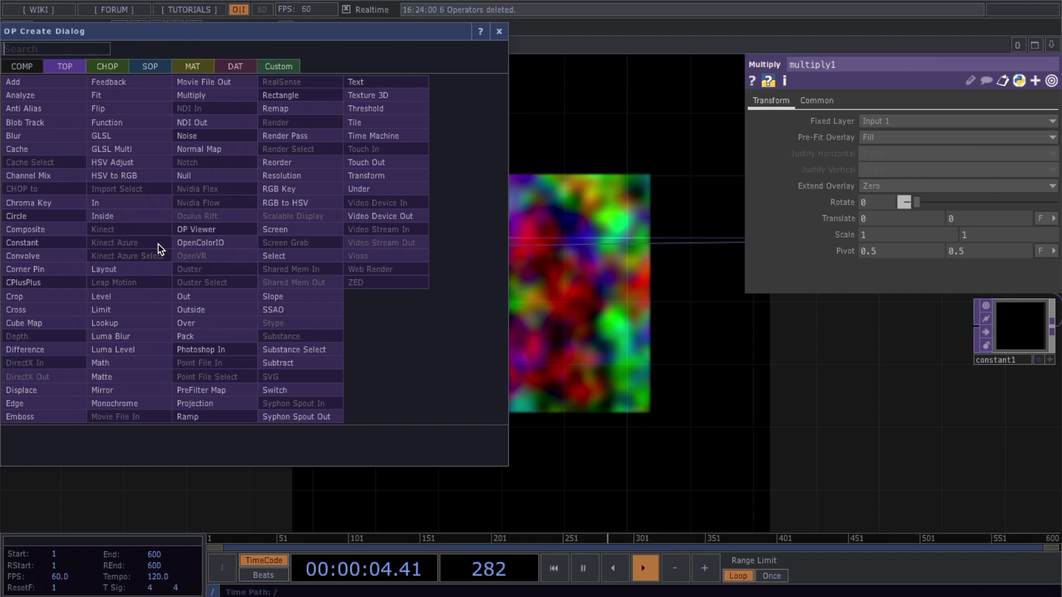
Step: Add an Over TOP, over2, and place it on the right of the network
text(ov)
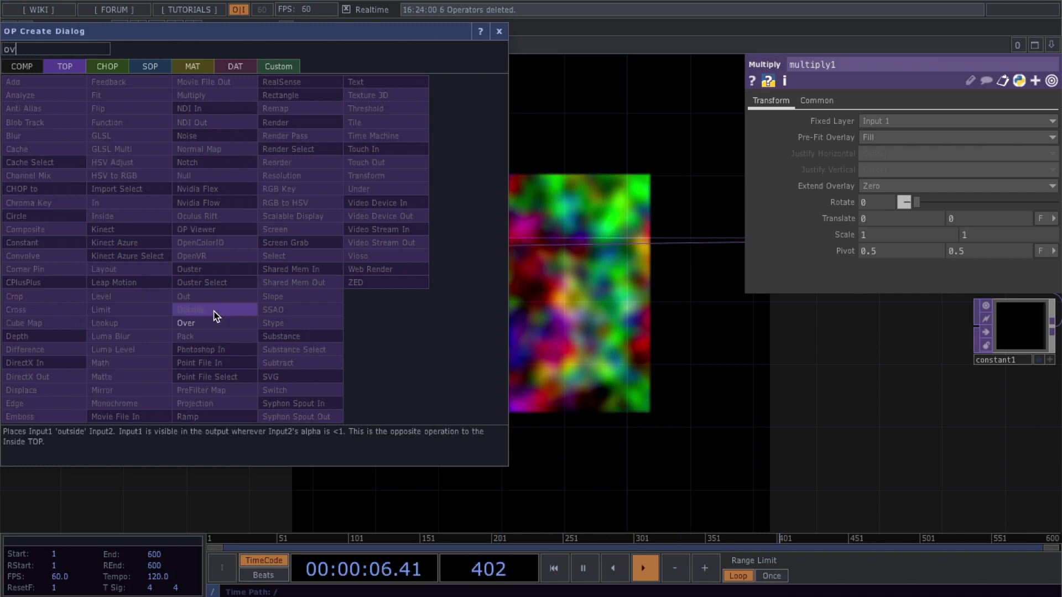
click(205, 323)
click(560, 252)
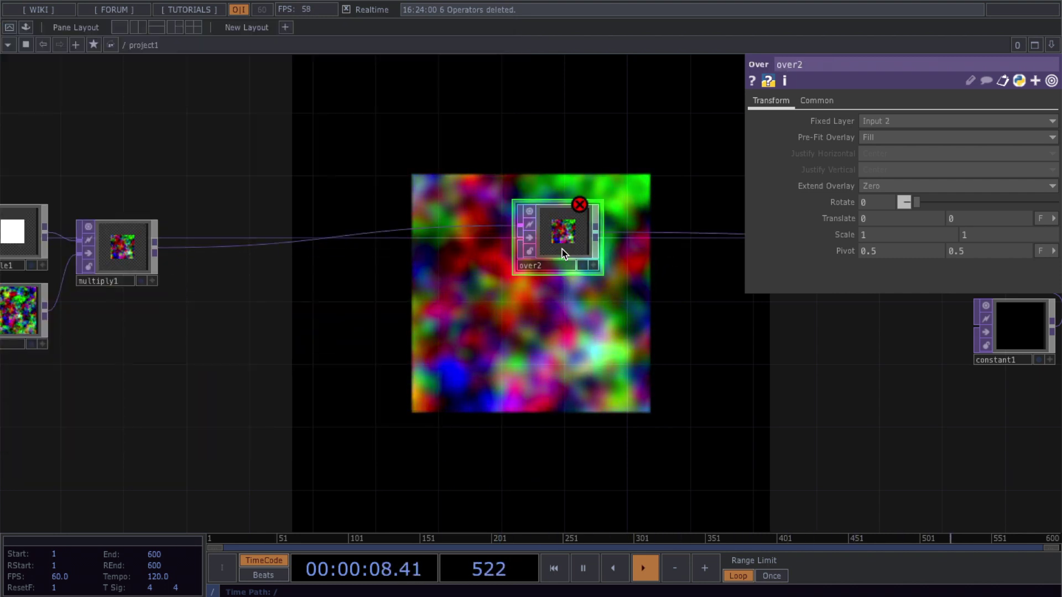
drag(563, 250, 719, 256)
Step: Add a Feedback TOP, feedback1, below the multiply node
key(Tab)
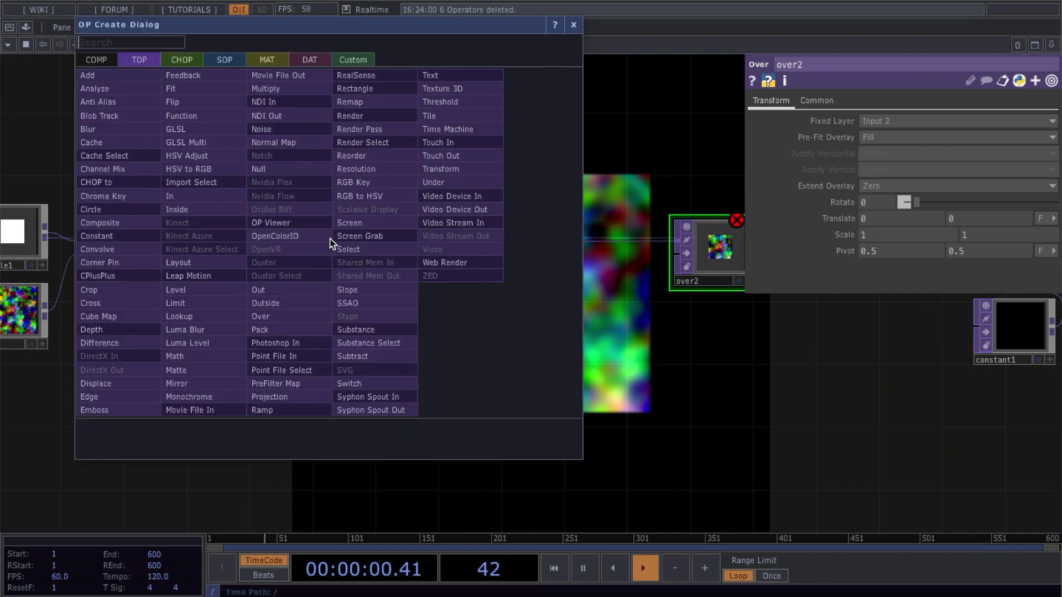
text(fe)
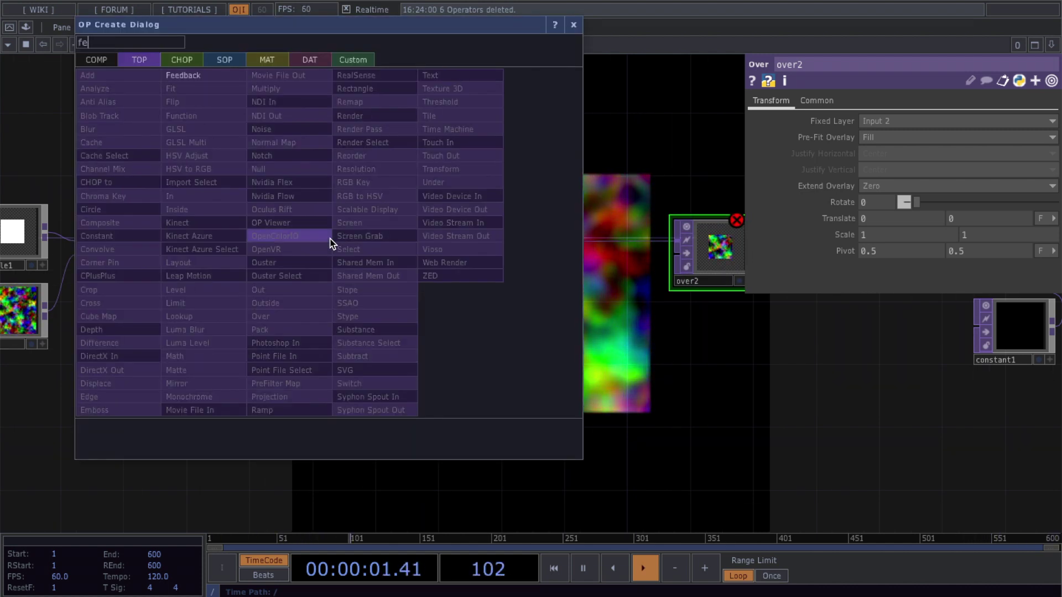
click(196, 77)
click(239, 293)
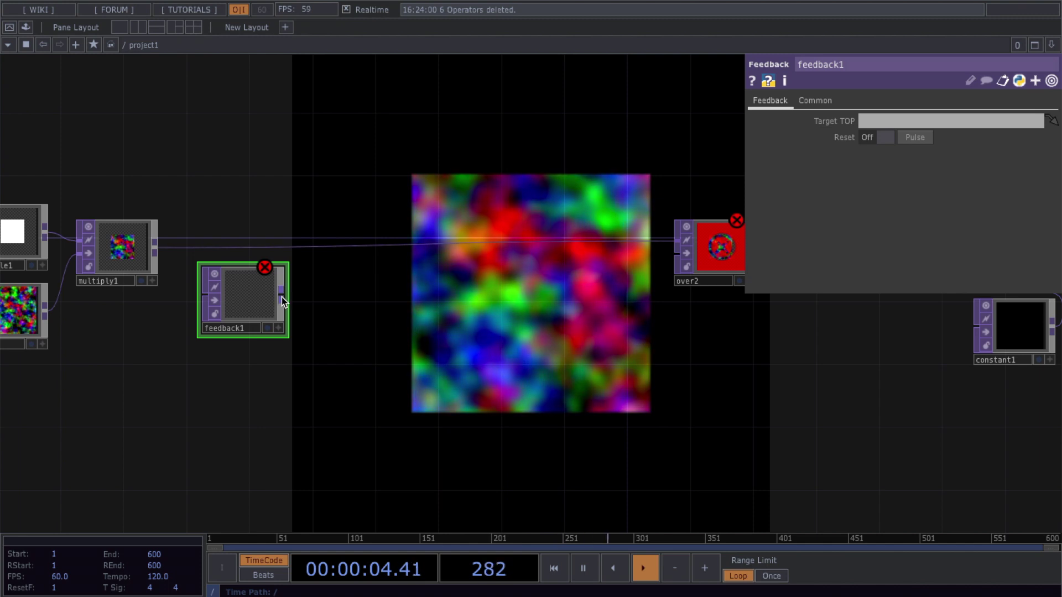
Step: Chain a Blur TOP, blur1, after feedback1 and a Level TOP, level1, after blur1
right_click(281, 298)
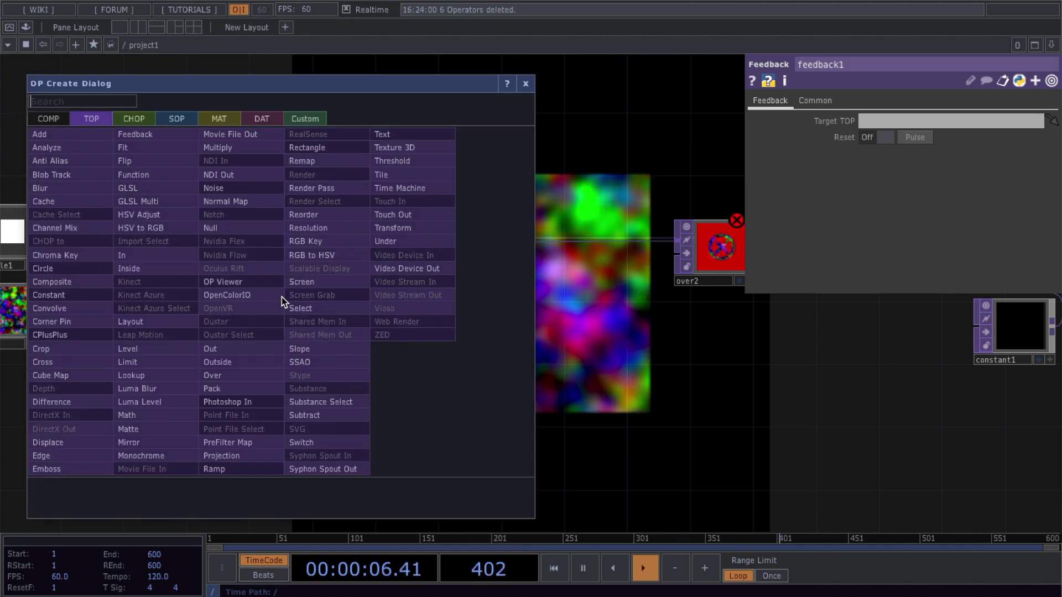
click(72, 188)
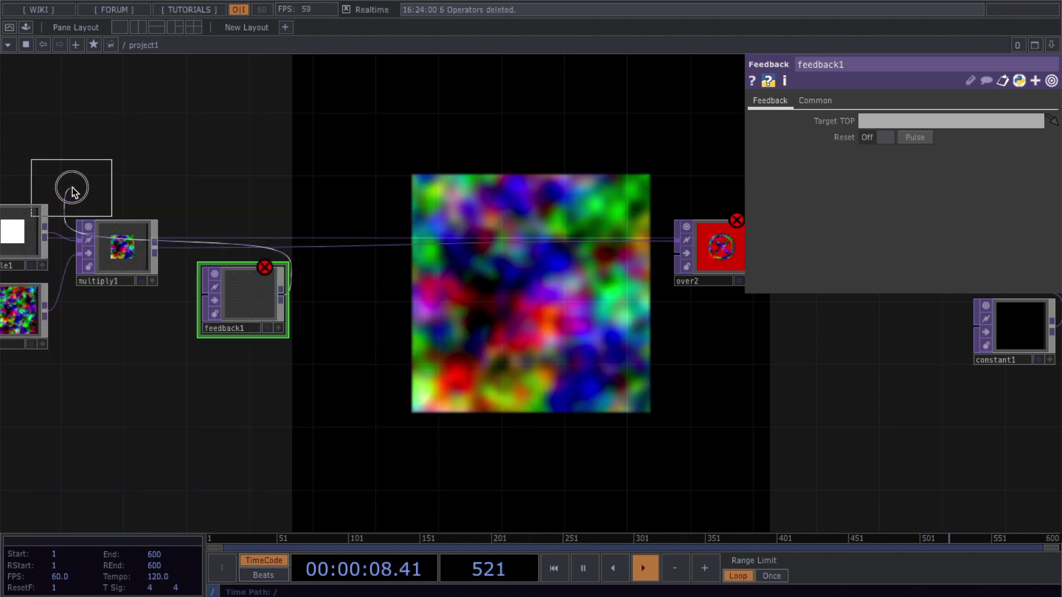
click(385, 301)
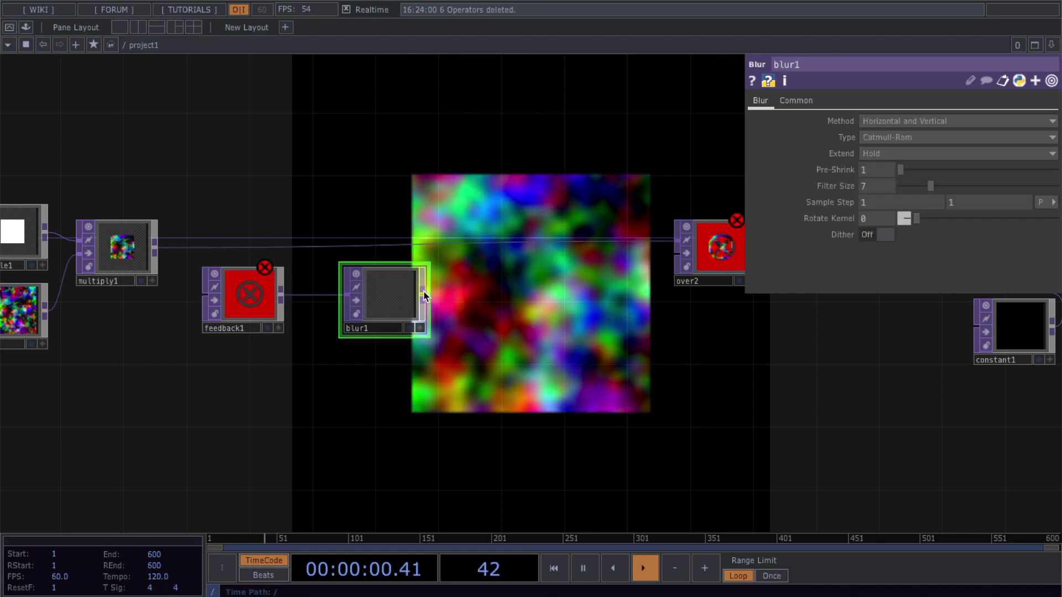
right_click(424, 291)
text(leve)
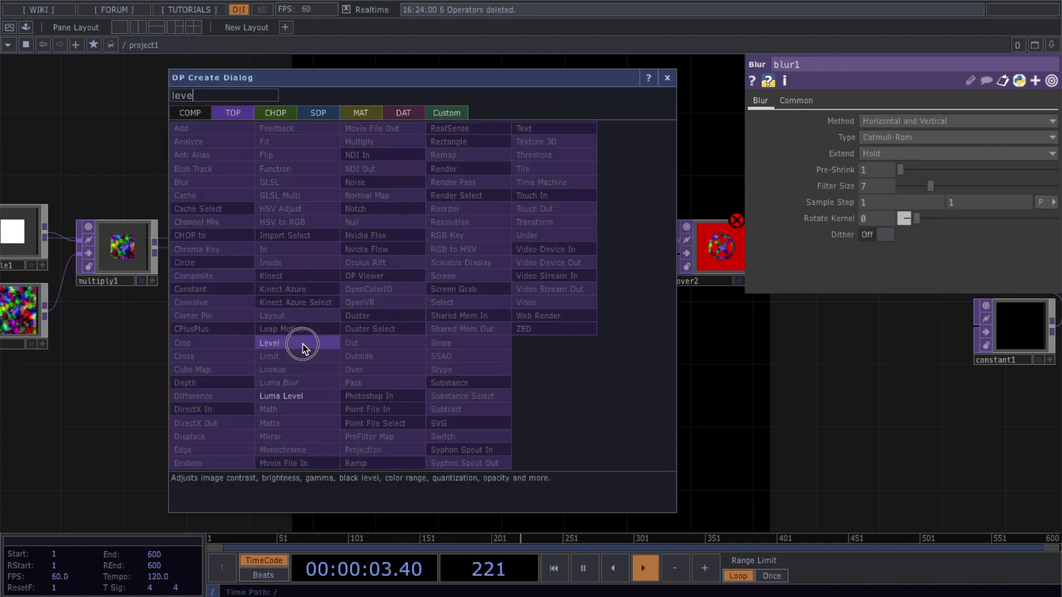
click(304, 344)
click(550, 304)
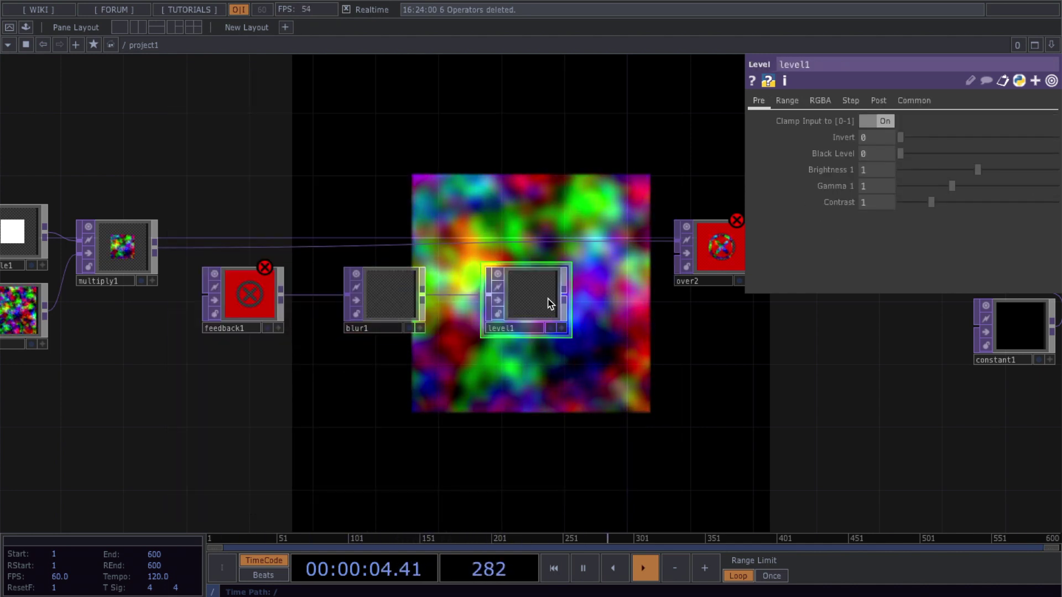
Step: Wire level1 into over2 and multiply1 into feedback1, then rearrange over2 and select blur1
drag(565, 294, 676, 267)
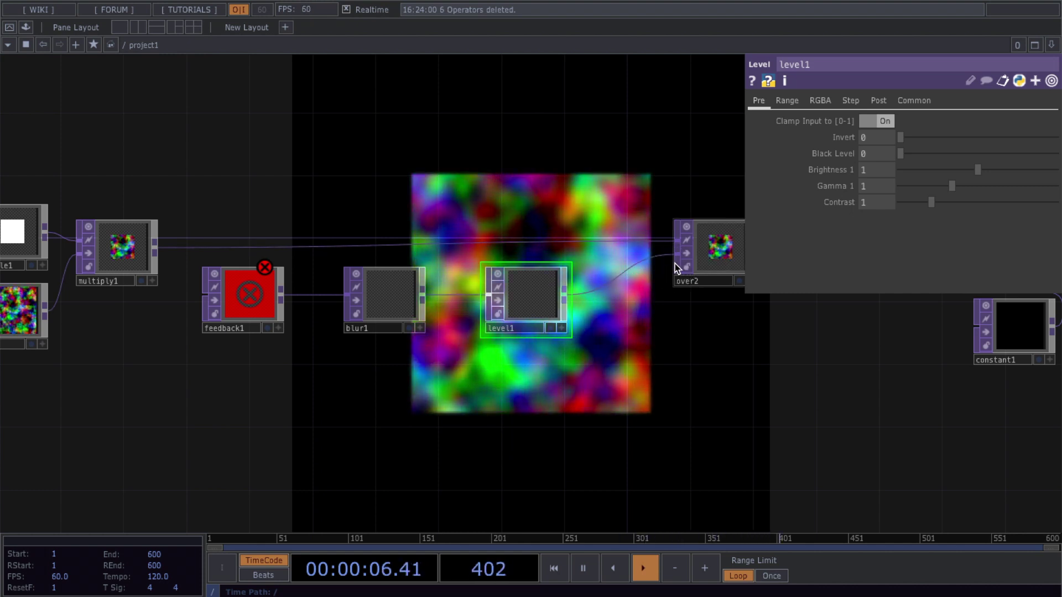
drag(155, 246, 205, 295)
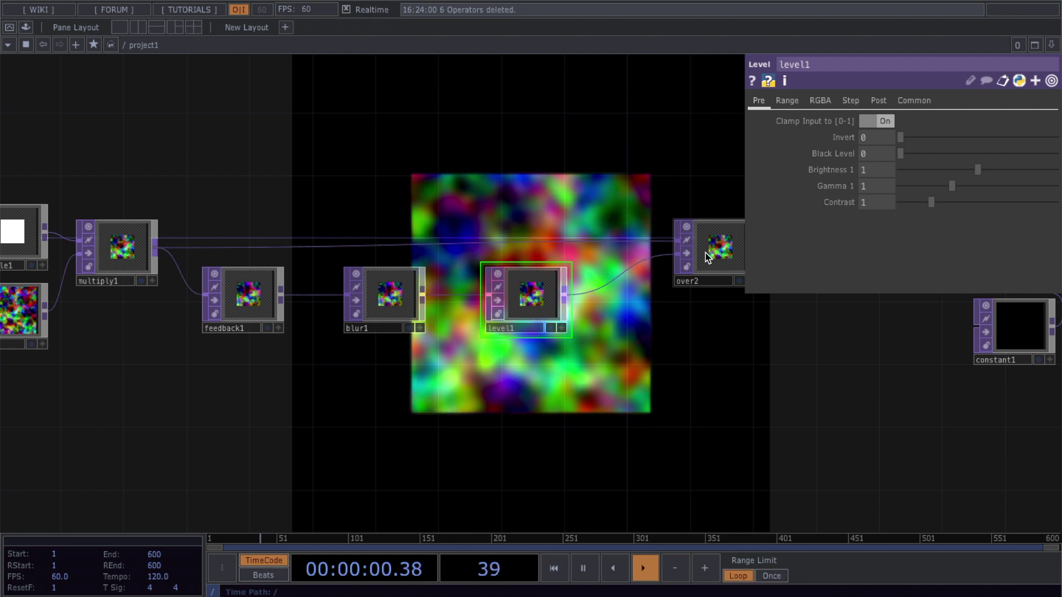
drag(685, 256, 243, 285)
drag(334, 202, 558, 204)
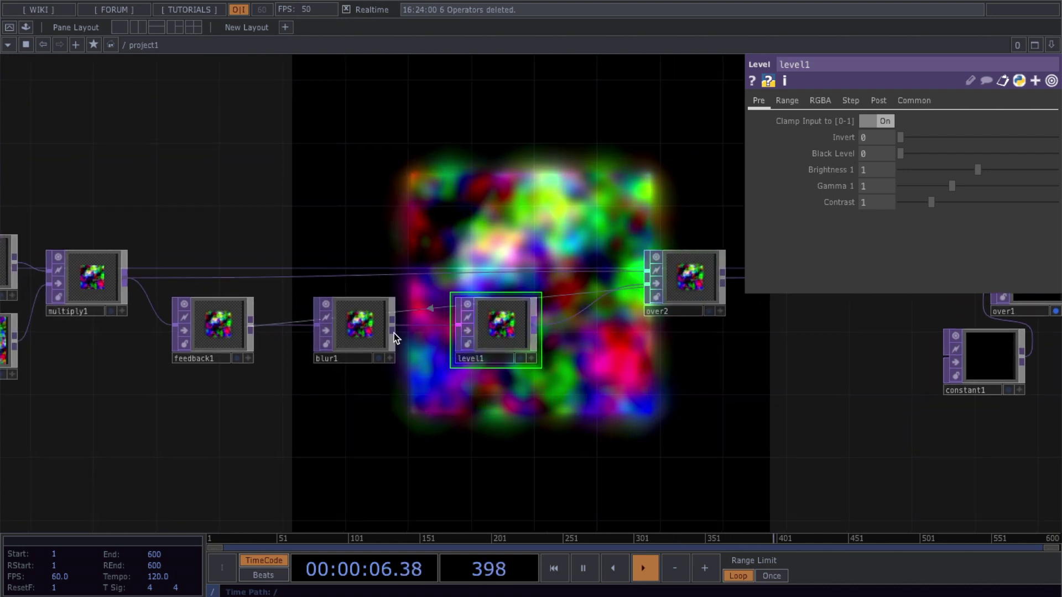
click(355, 328)
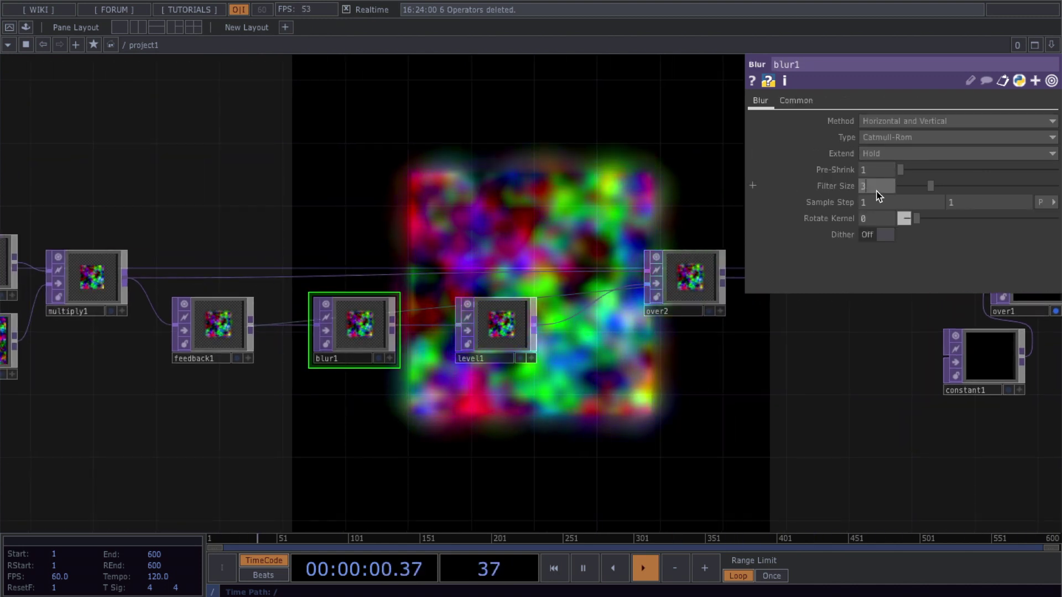
Step: Set blur1's Filter Size to 32 and Sample Step to 2 by 2
drag(878, 194, 881, 203)
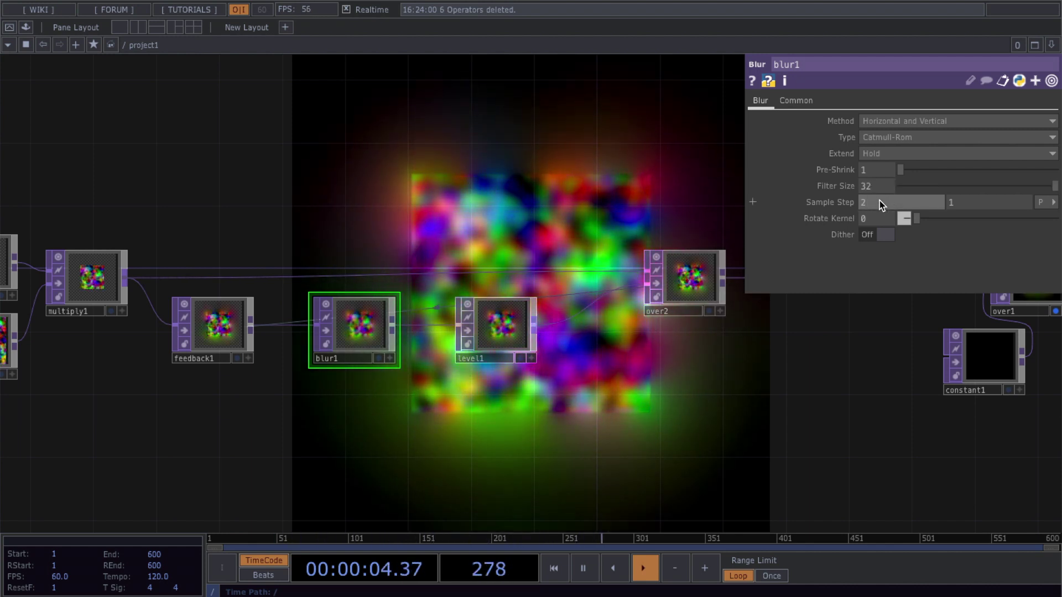
drag(882, 205, 884, 204)
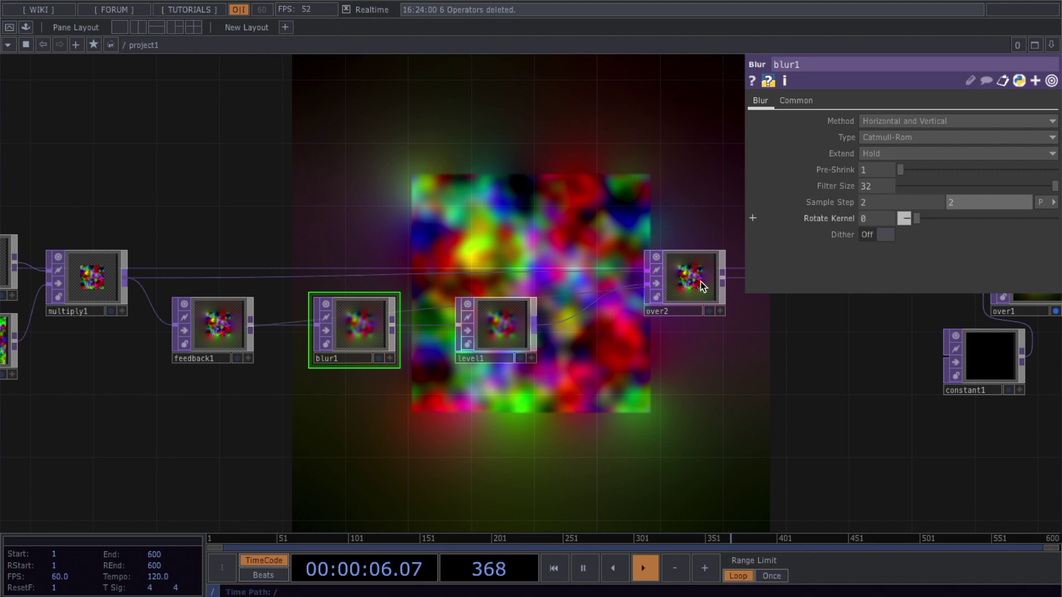
click(494, 324)
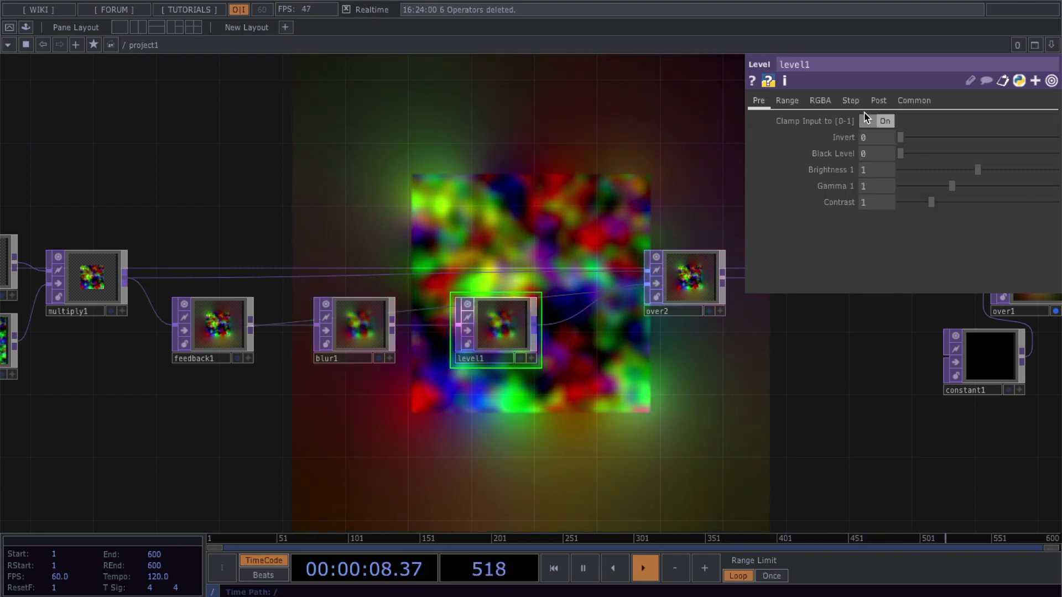
Step: On level1's Post page, enter Opacity 0.6, then raise it to about 0.852
click(882, 101)
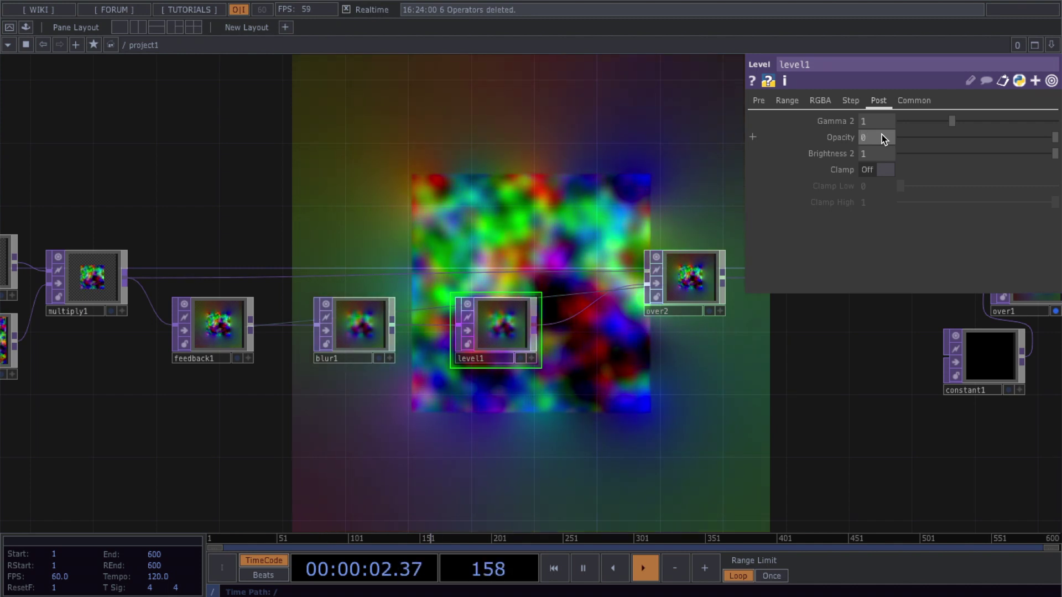
text(0.6)
key(Return)
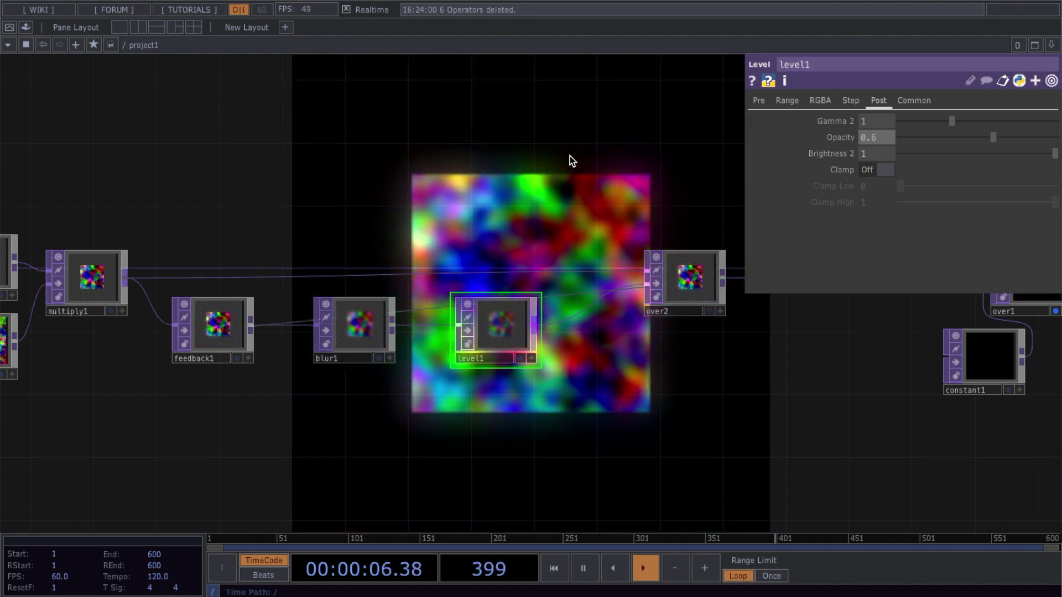
drag(530, 180, 442, 233)
drag(998, 140, 1036, 138)
drag(608, 233, 298, 197)
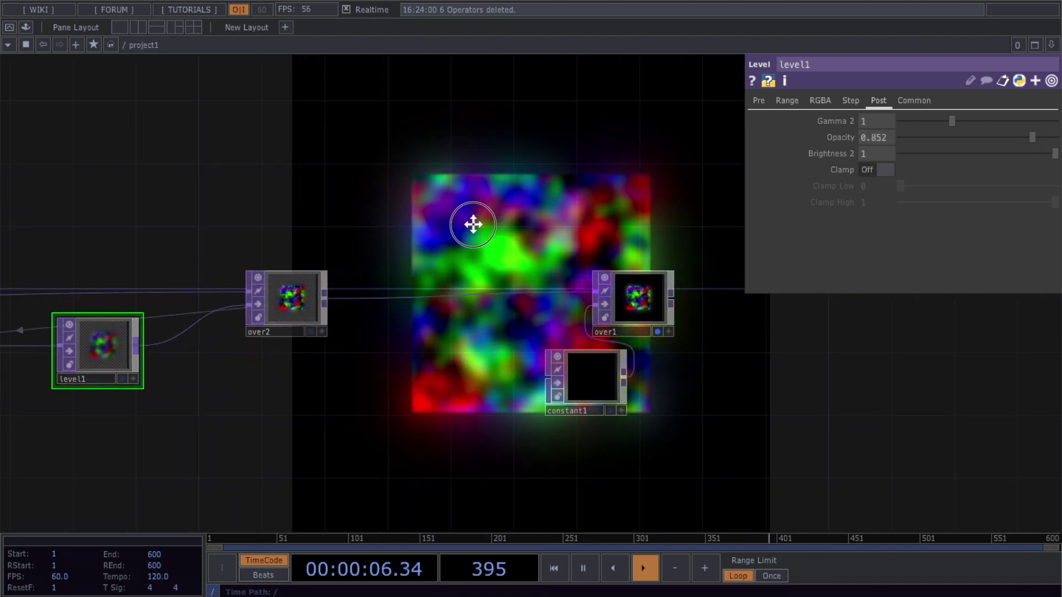
drag(473, 224, 407, 204)
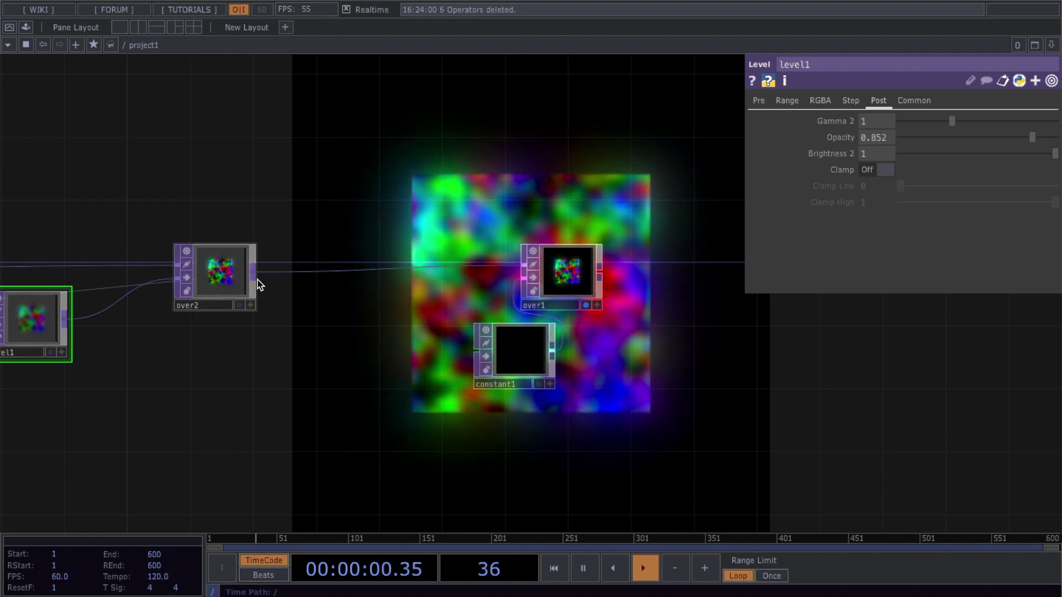
Step: Add a Composite TOP, comp1, to the network
key(Tab)
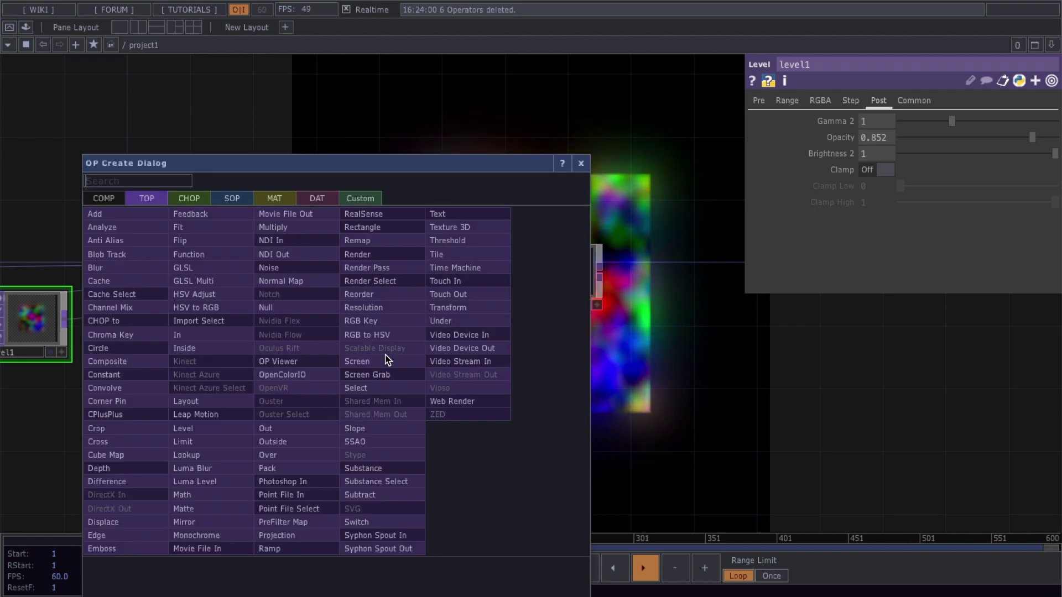
click(113, 374)
click(356, 332)
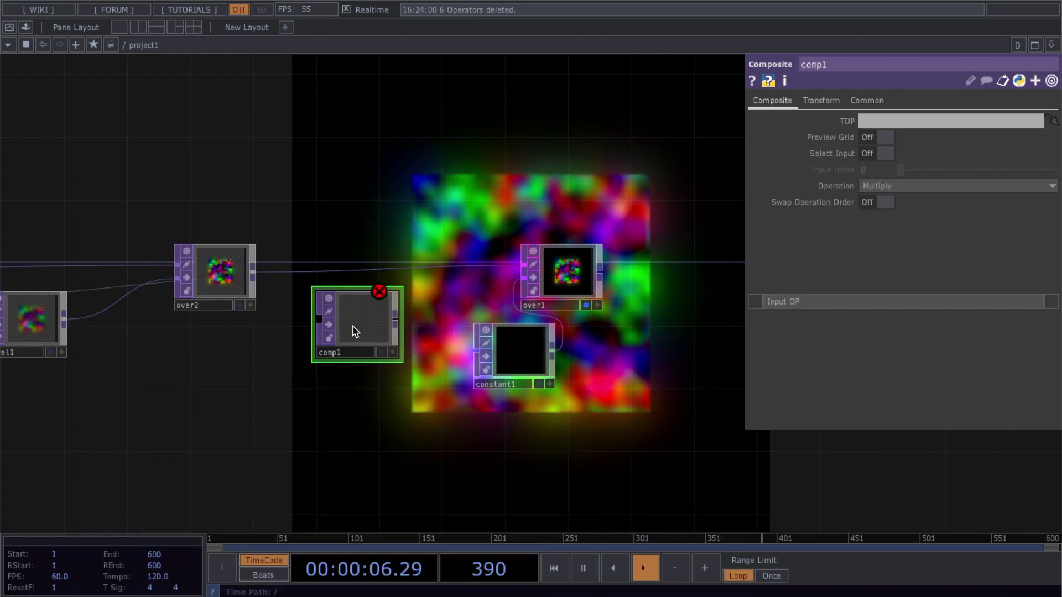
Step: Add a Constant TOP, constant2, beside comp1 and set its colour to 0.5 grey
key(Tab)
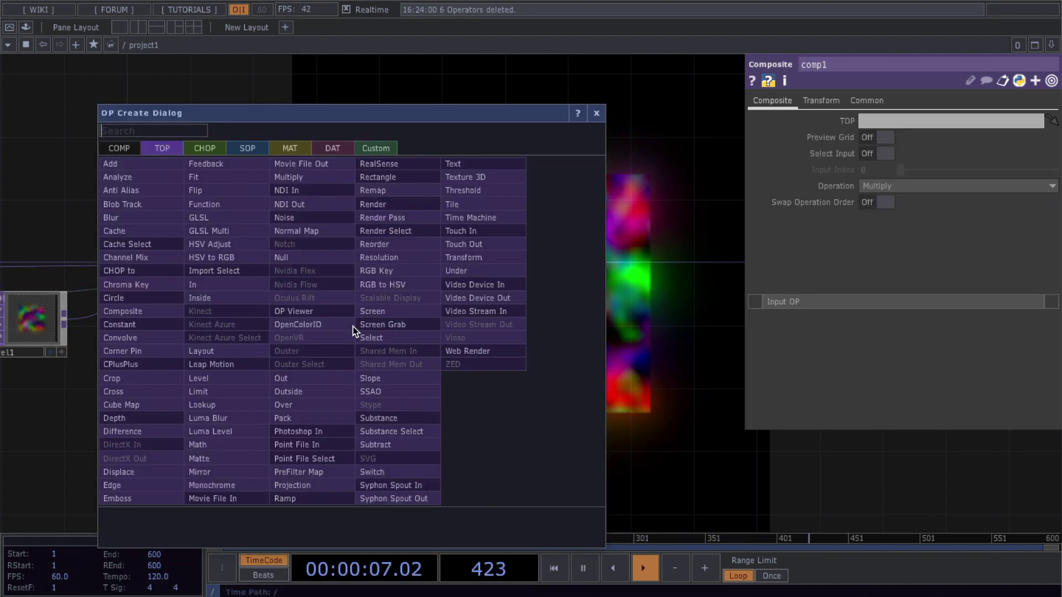
click(153, 331)
click(247, 372)
click(869, 121)
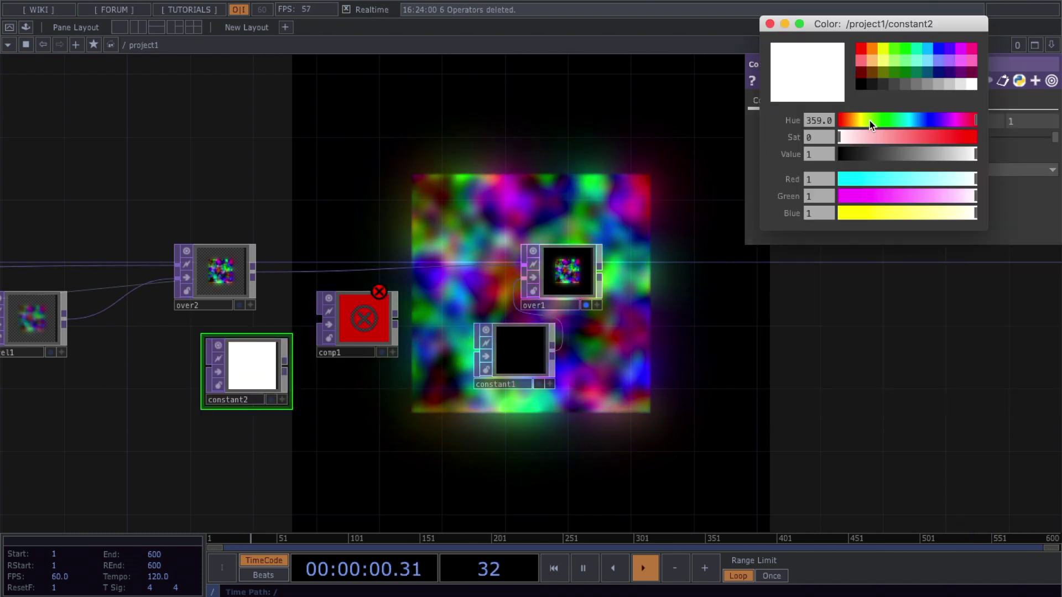
click(915, 84)
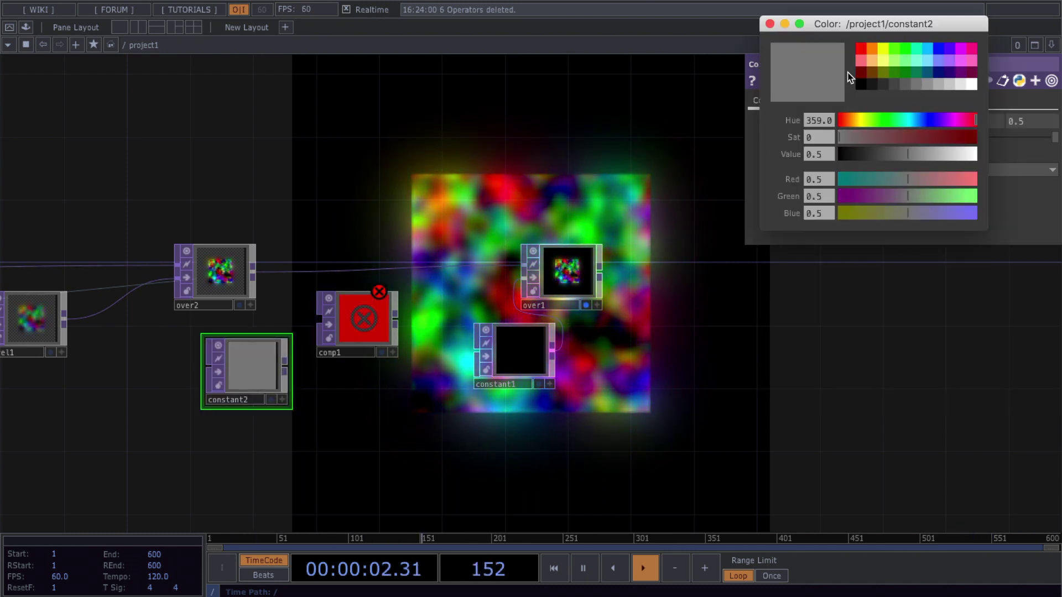
click(769, 24)
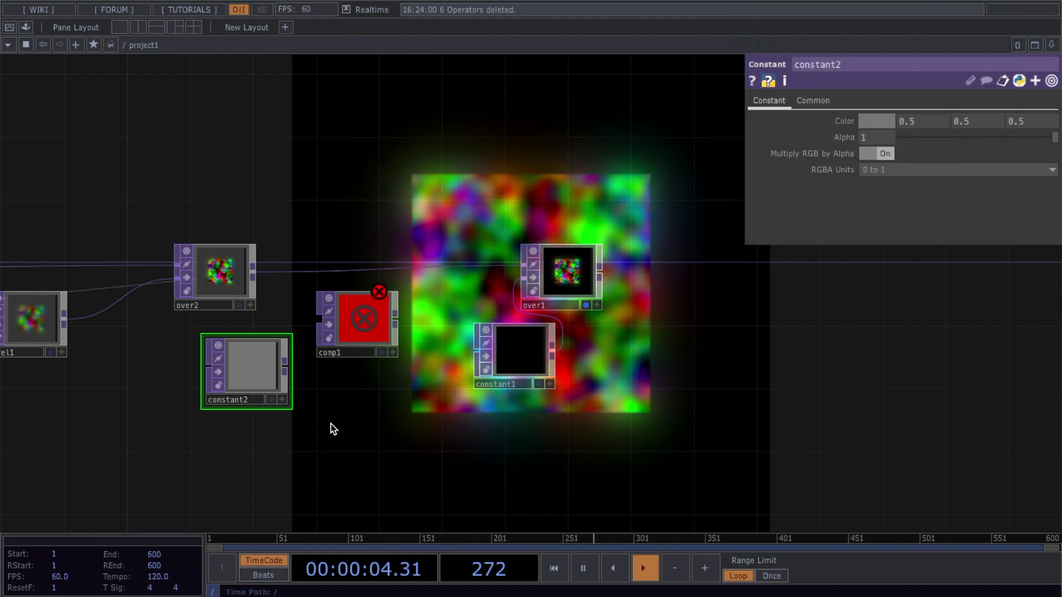
Step: Wire constant2 into comp1, show comp1 as the background, and set its Operation to Overlay
click(315, 324)
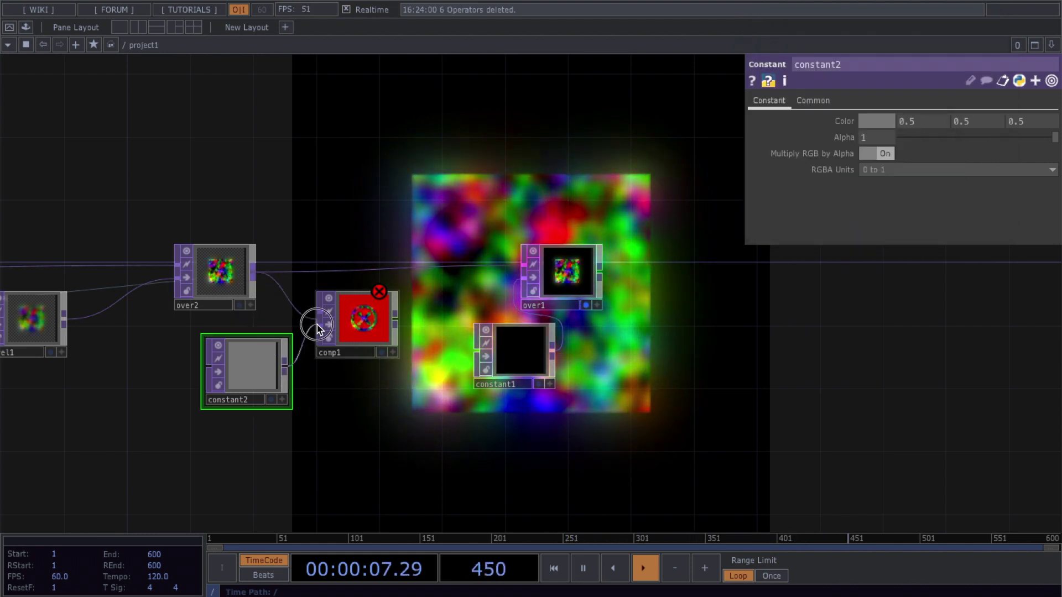
click(382, 352)
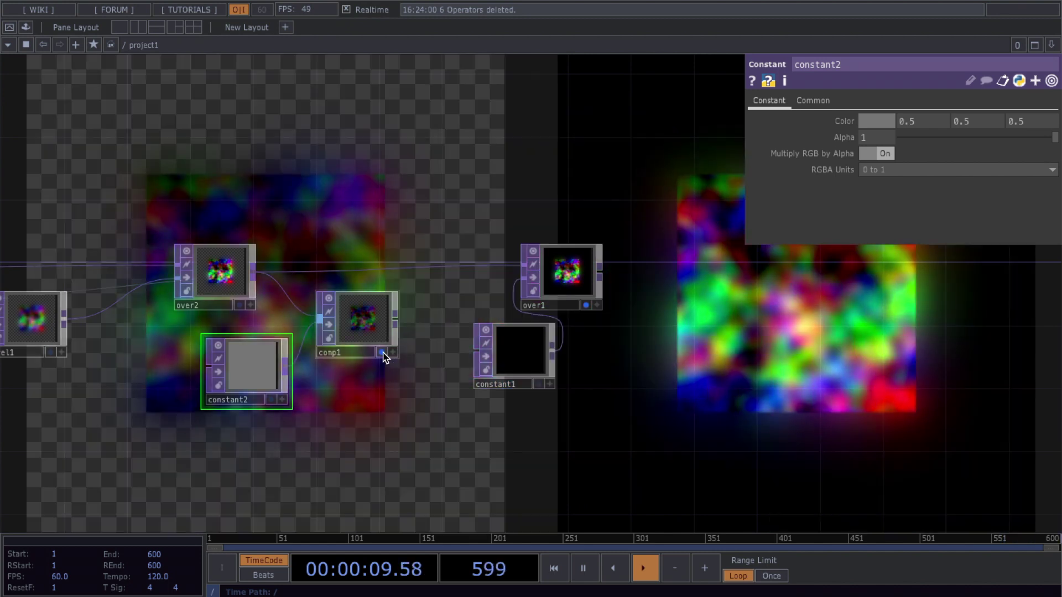
click(363, 326)
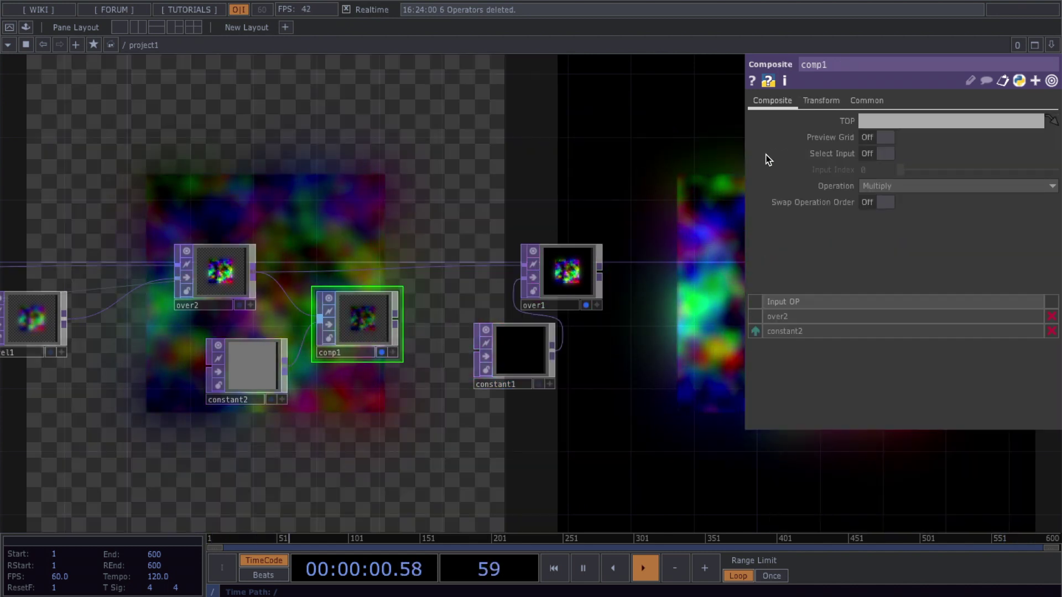
click(917, 186)
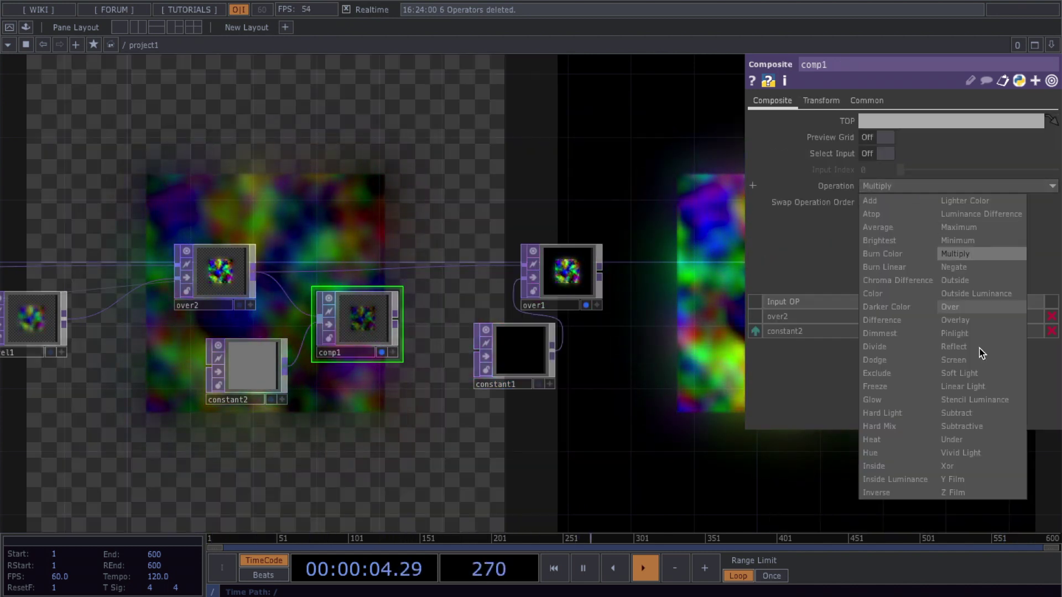
click(971, 321)
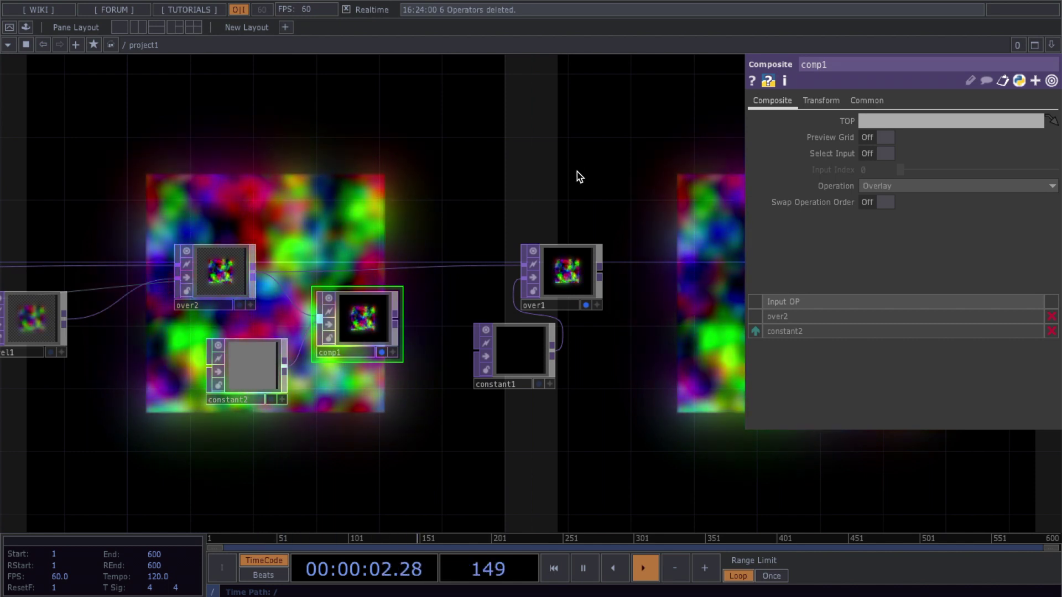
key(p)
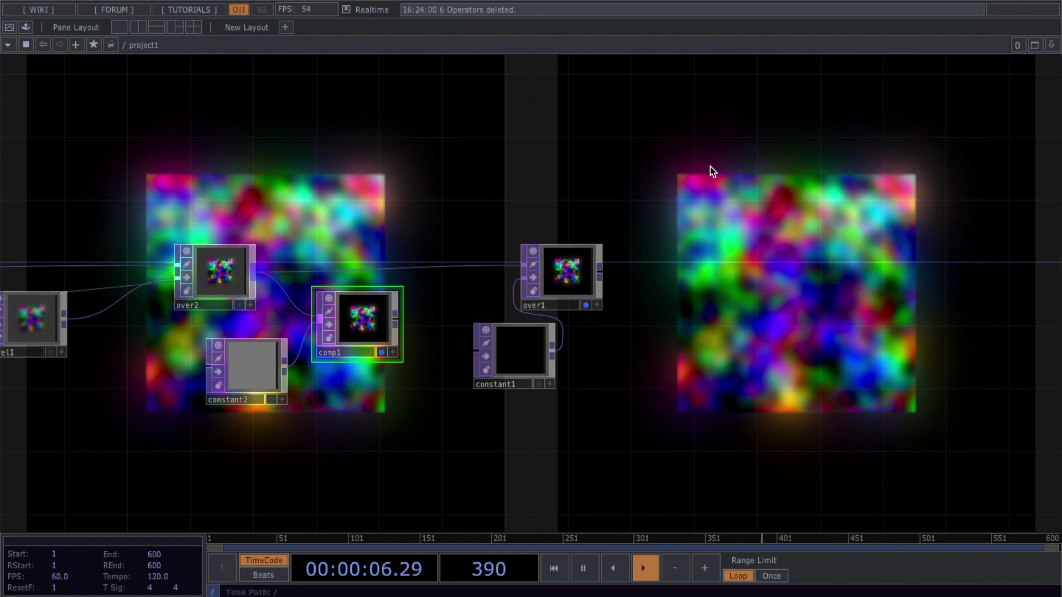
Step: Raise constant2's colour Value from light grey to near white, about 0.989
key(p)
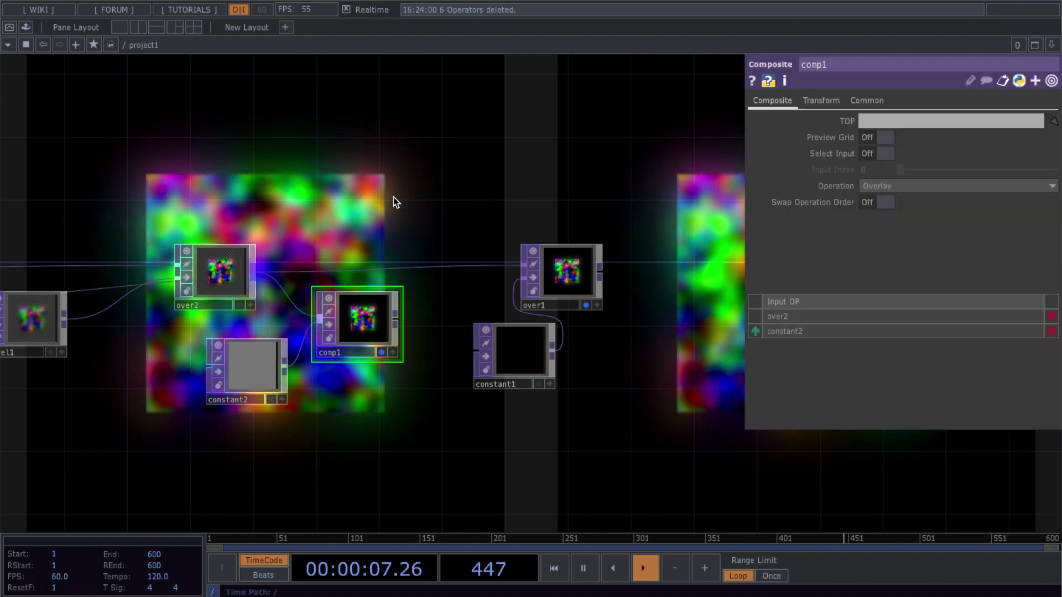
click(249, 365)
click(868, 121)
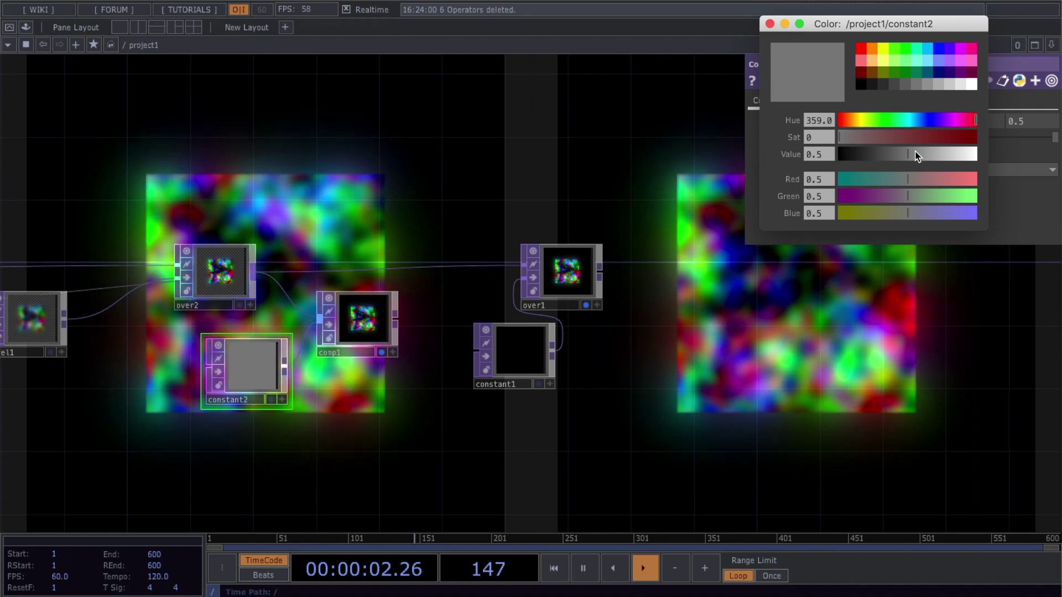
drag(910, 158, 946, 161)
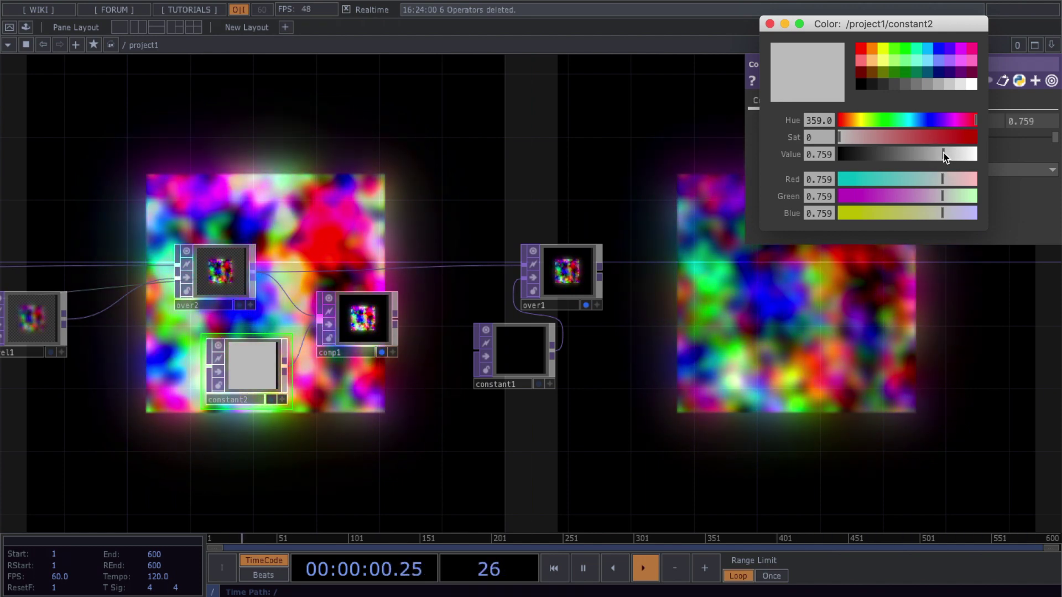
drag(950, 156, 978, 157)
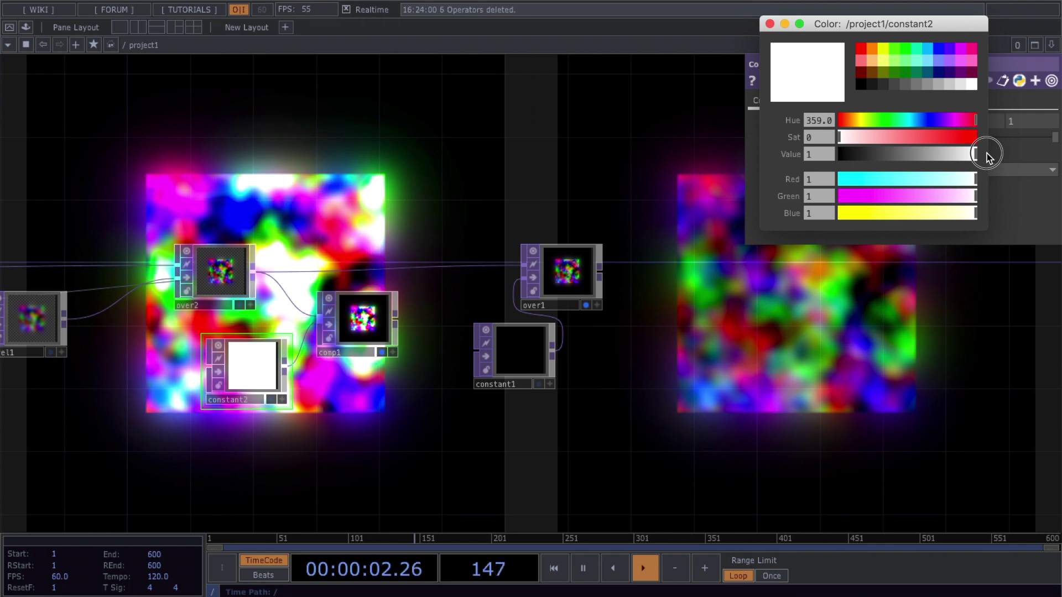